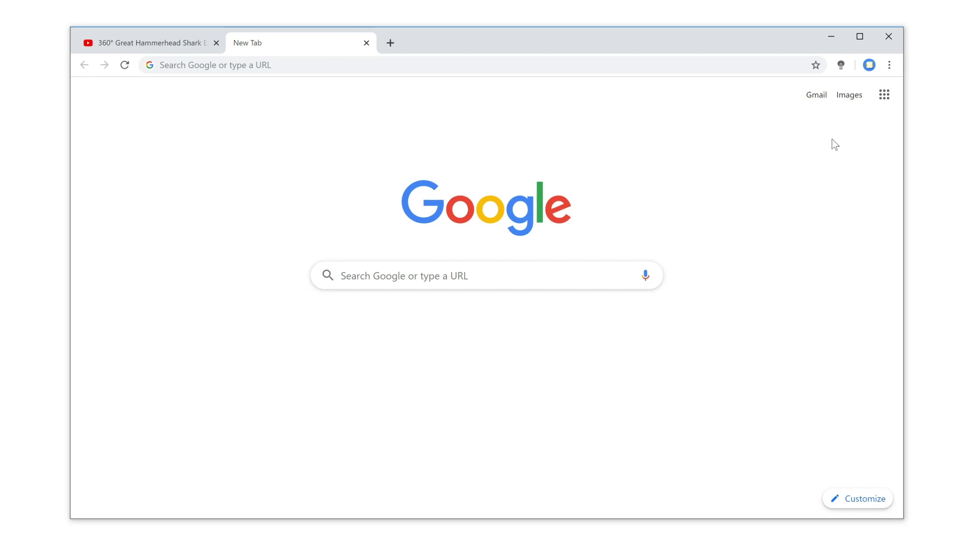
# Step: Open the Turn Off the Lights Options page from the toolbar icon's context menu
pyautogui.rightClick(847, 69)
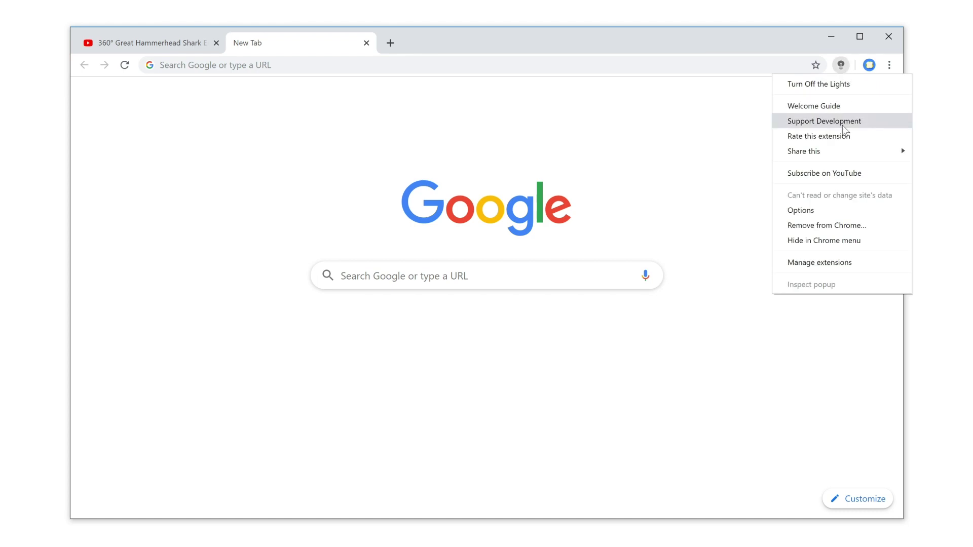
pyautogui.click(840, 211)
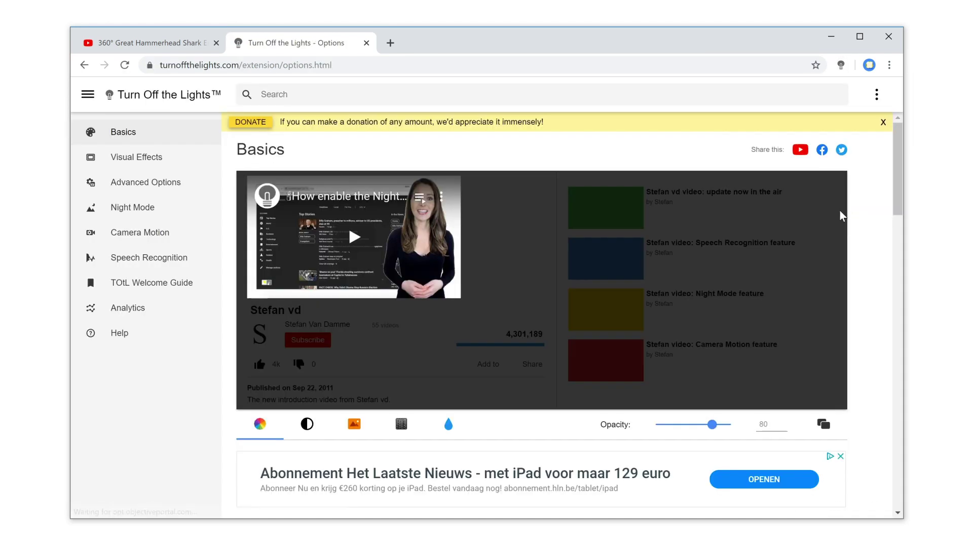
pyautogui.scroll(-1, 787, 253)
pyautogui.scroll(-3, 745, 279)
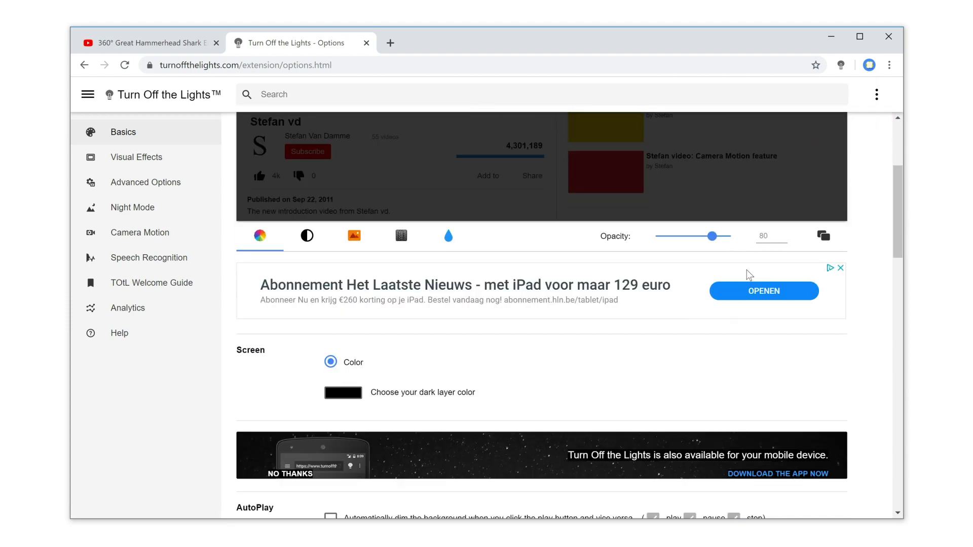
pyautogui.scroll(-3, 596, 333)
pyautogui.scroll(-1, 565, 330)
pyautogui.scroll(-1, 555, 335)
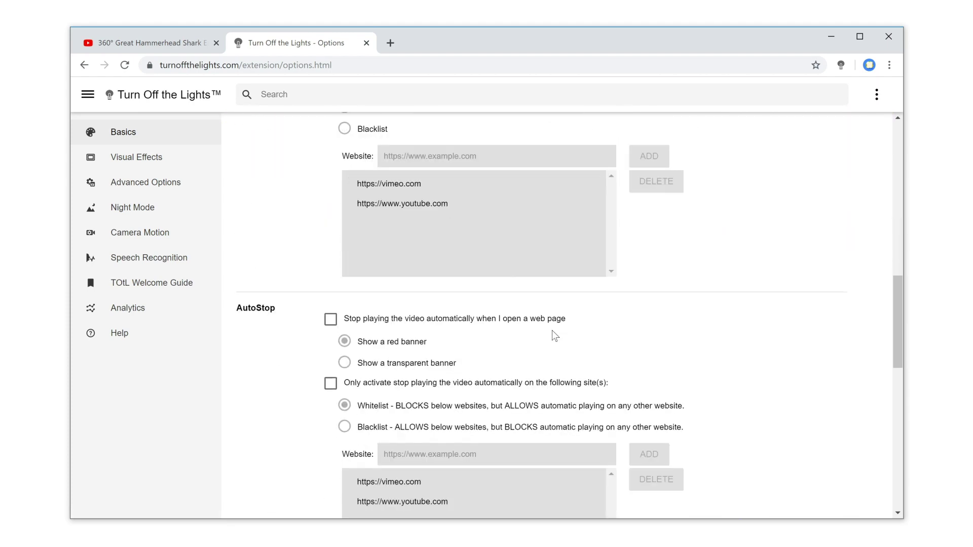
pyautogui.scroll(-1, 536, 334)
pyautogui.scroll(-1, 535, 333)
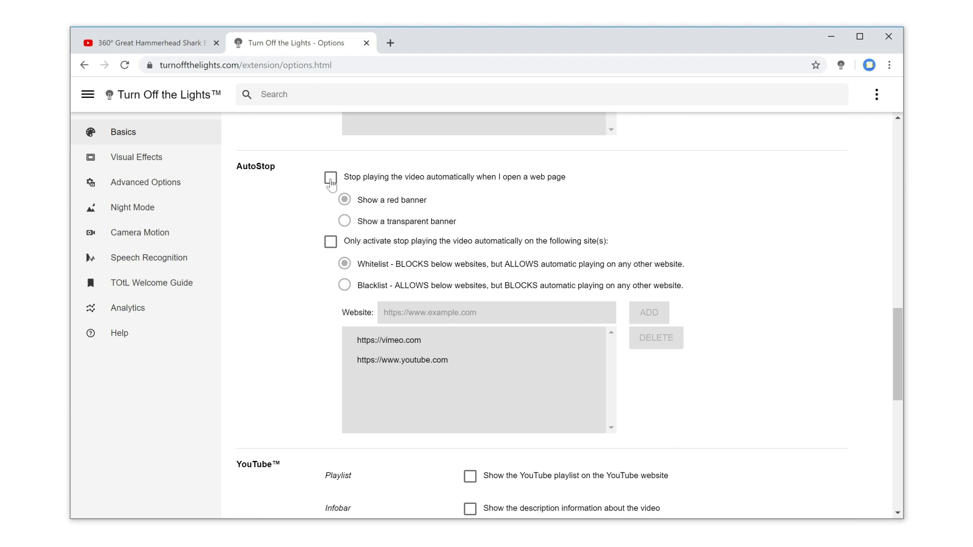
# Step: Enable AutoStop's 'Stop playing the video automatically when I open a web page', then return to YouTube
pyautogui.click(331, 179)
pyautogui.click(149, 47)
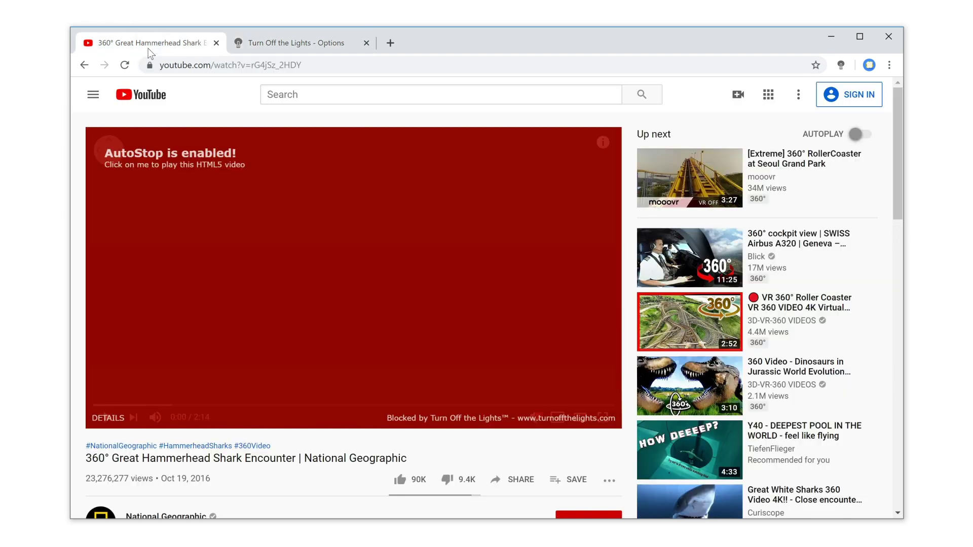
# Step: Clear the red 'AutoStop is enabled!' banner to start the hammerhead shark video
pyautogui.click(339, 276)
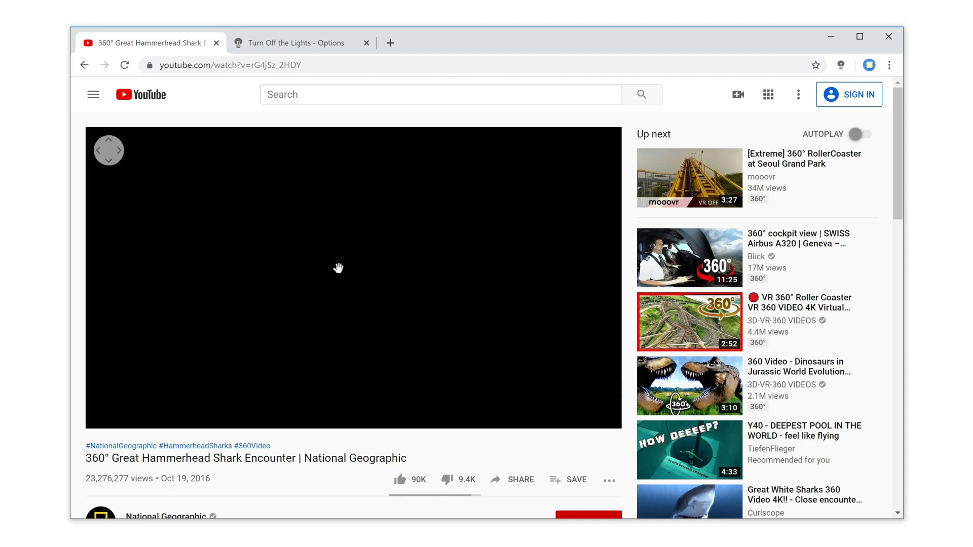